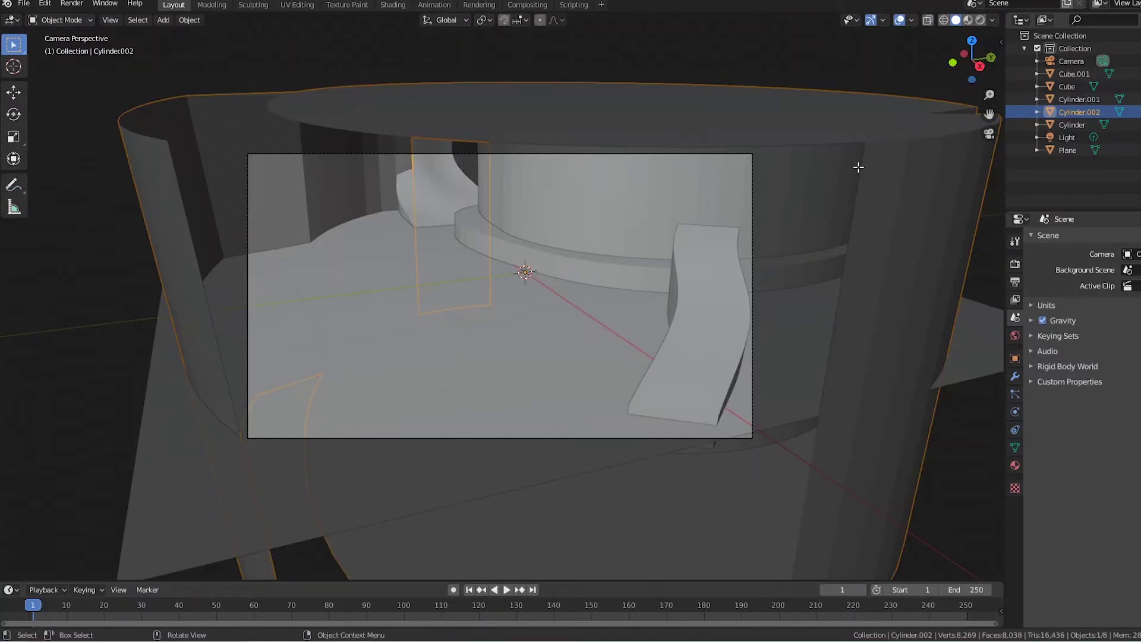
Delete part of the Cylinder.003 mesh in Edit Mode.
key("x")
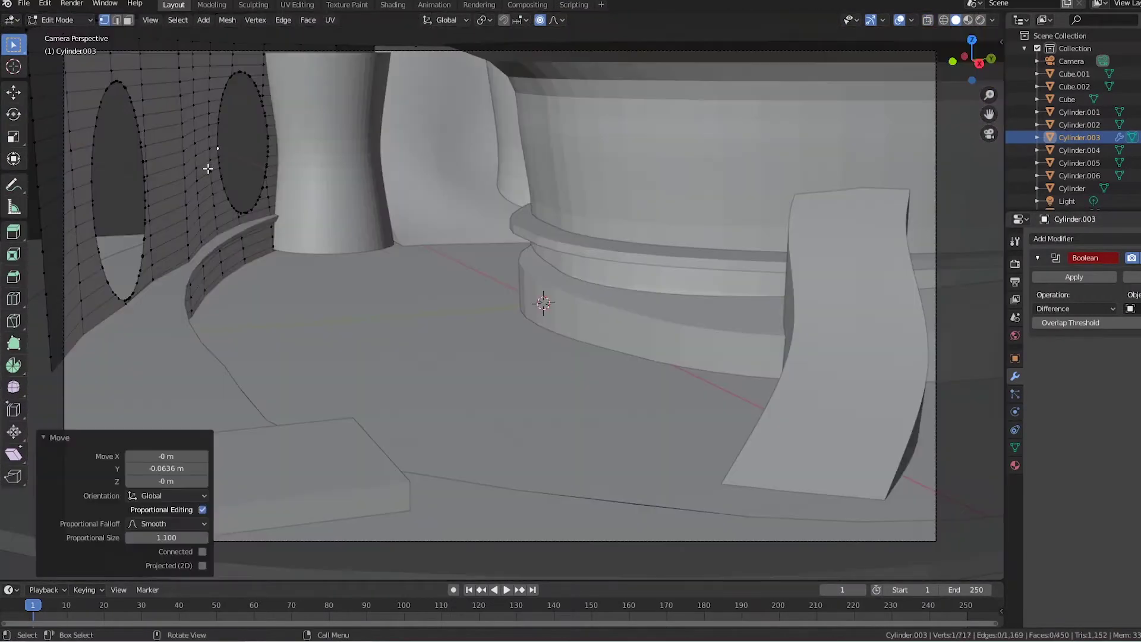
Move the ellipse along Y with proportional editing and smooth falloff.
key("g")
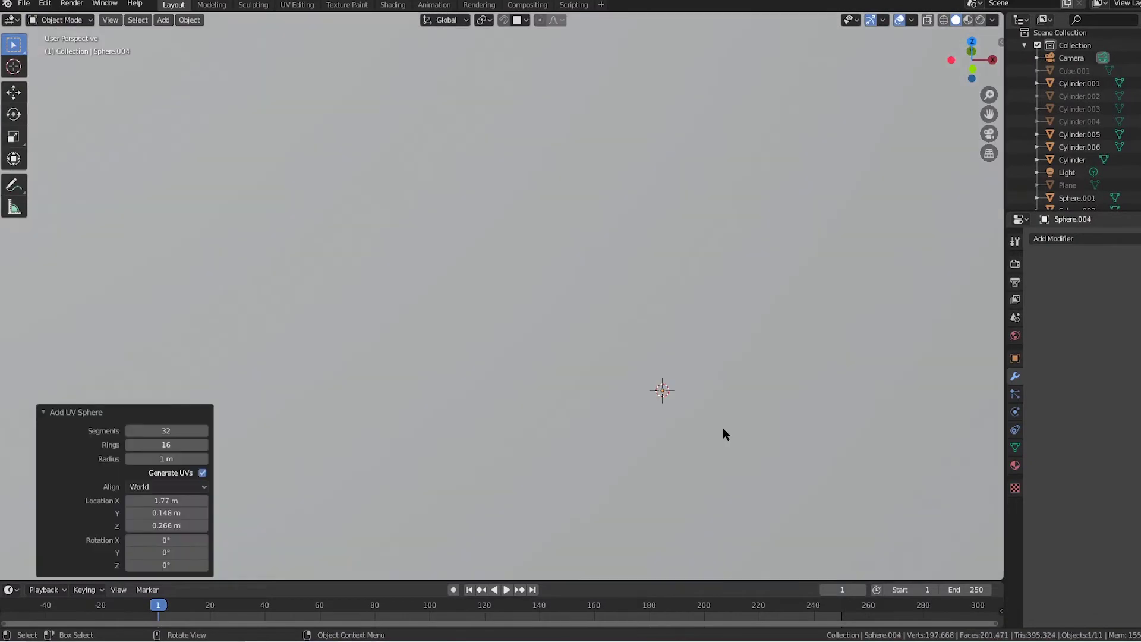
Resize the newly added UV sphere.
key("s")
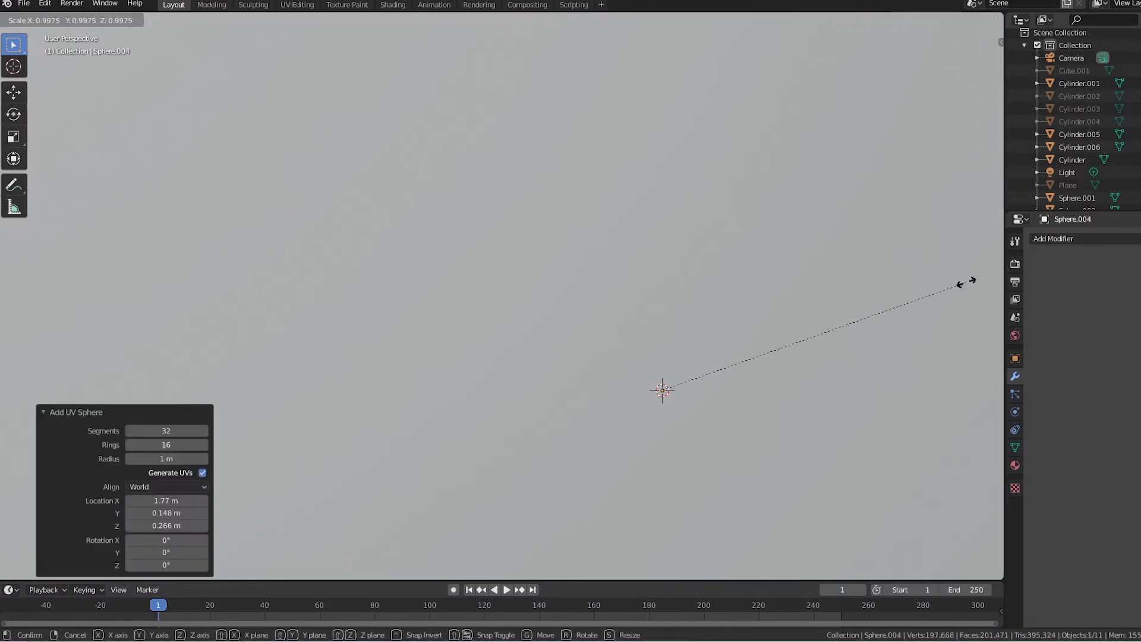